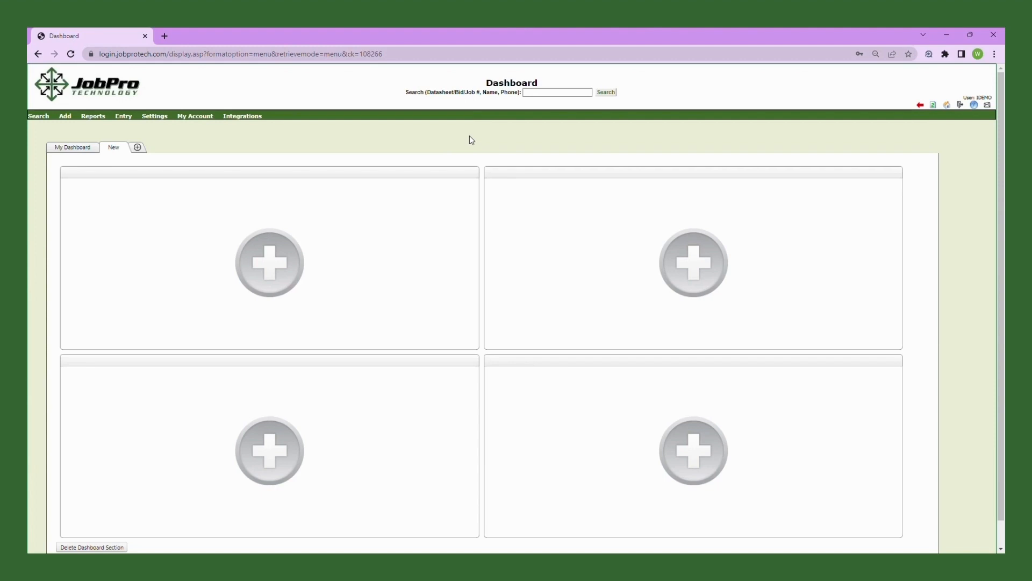
Step: Start a new stock order and find items with Other Items included and the category set to Fiberglass
mouse_move(65, 116)
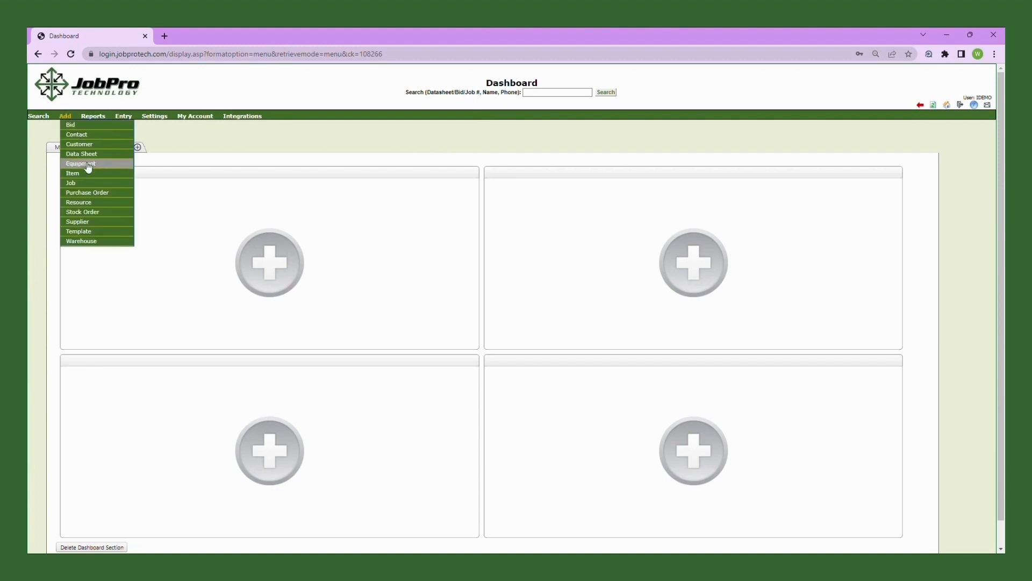
left_click(102, 213)
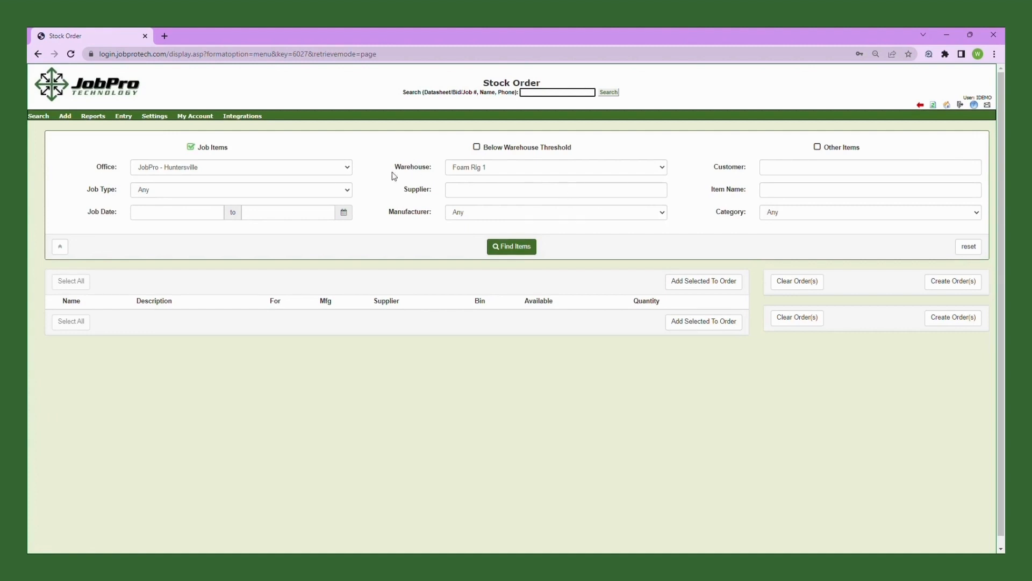
left_click(824, 153)
left_click(791, 216)
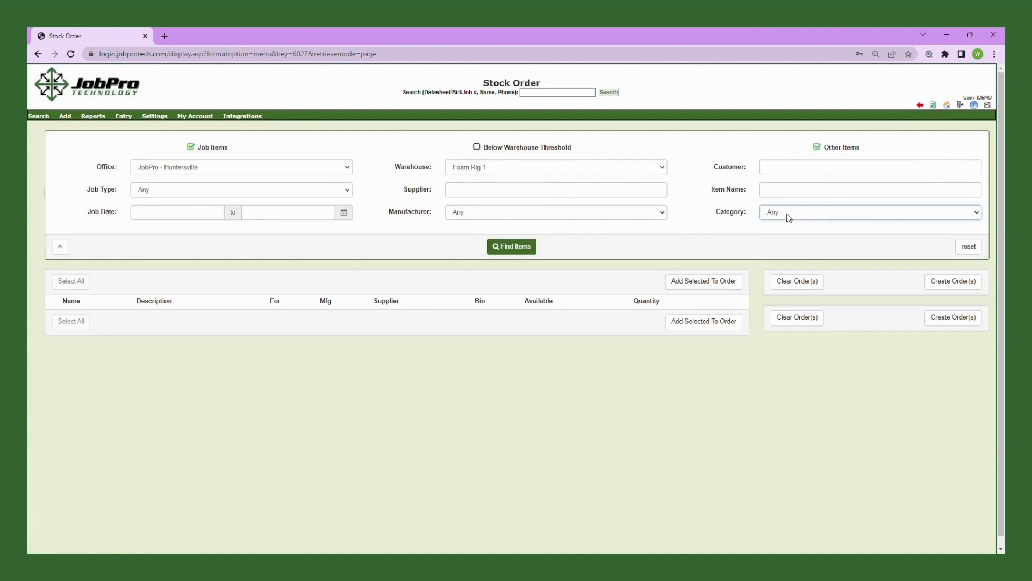
left_click(789, 240)
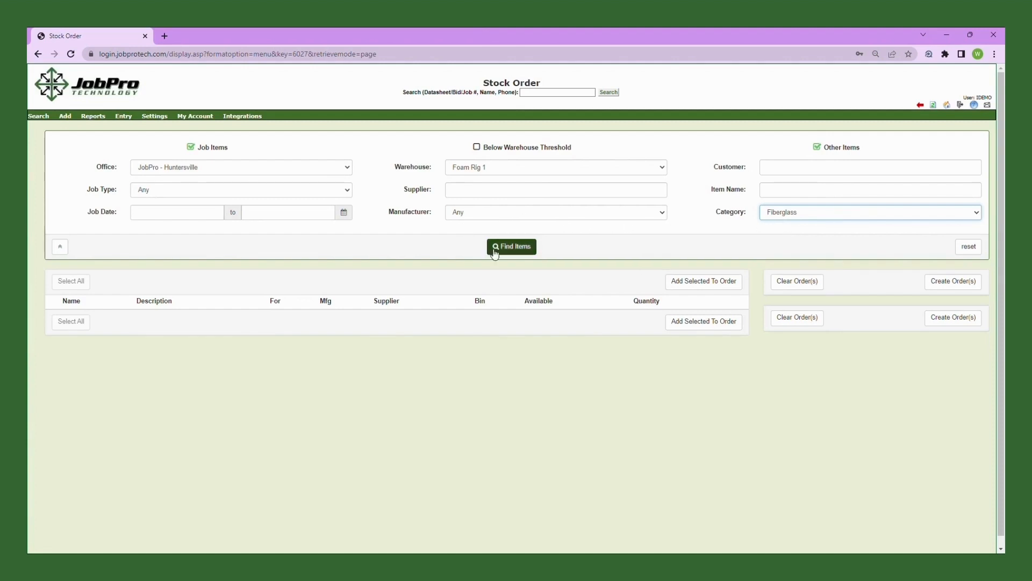
left_click(517, 253)
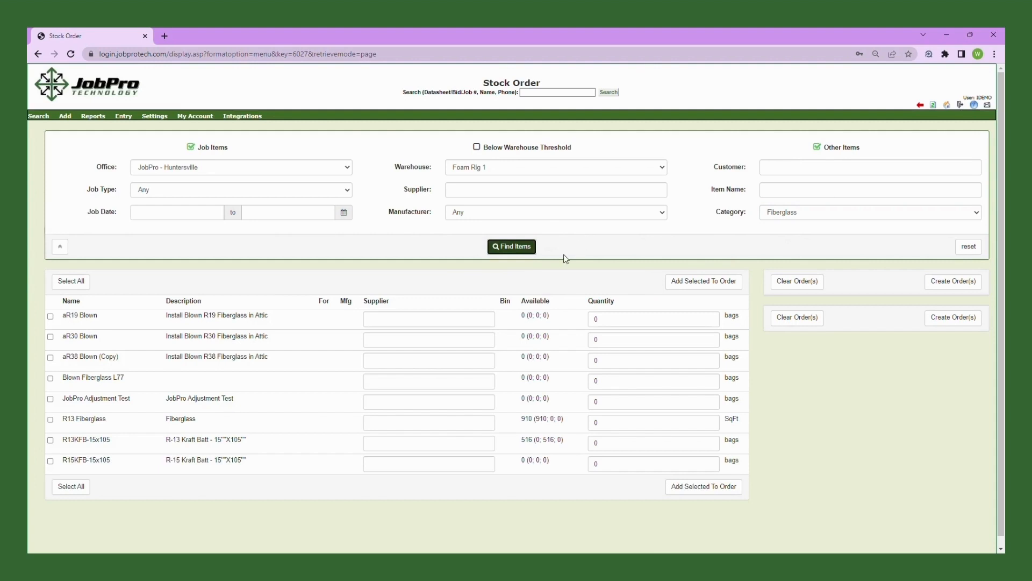
Step: Assign Supplier A to the aR19 Blown item and set its order quantity to 20 bags
left_click(394, 324)
type("Su")
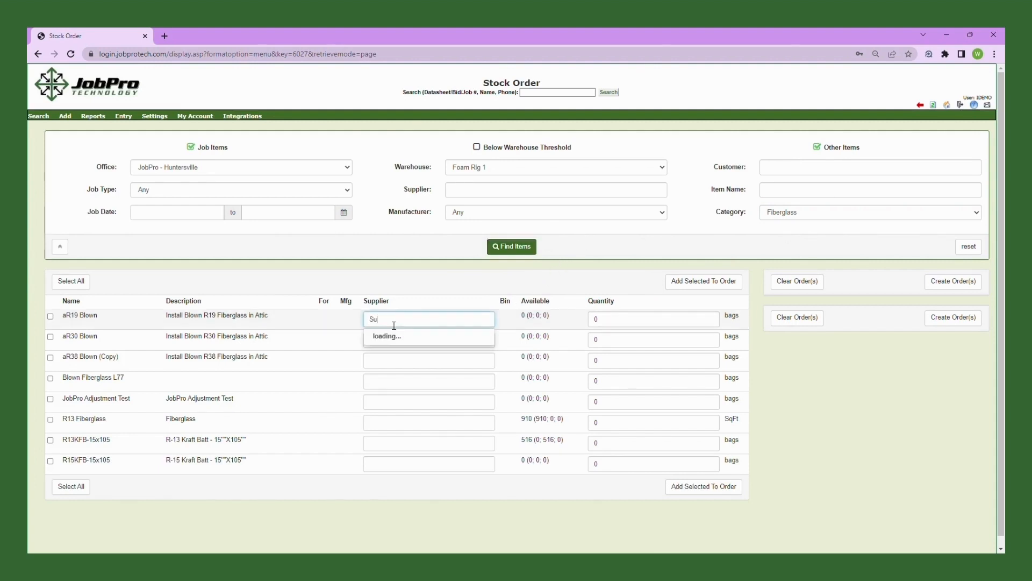
type("pplier A")
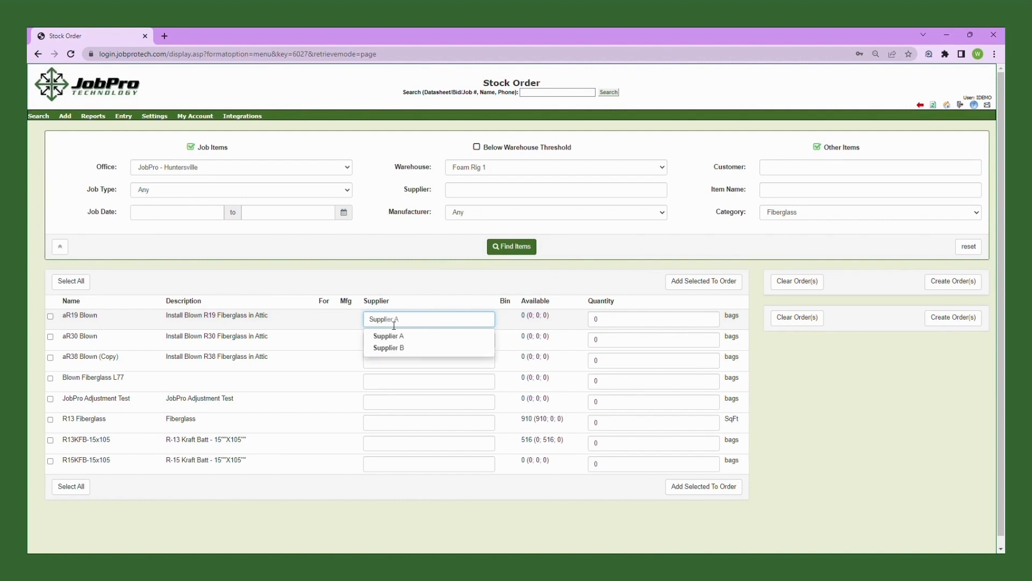
left_click(383, 337)
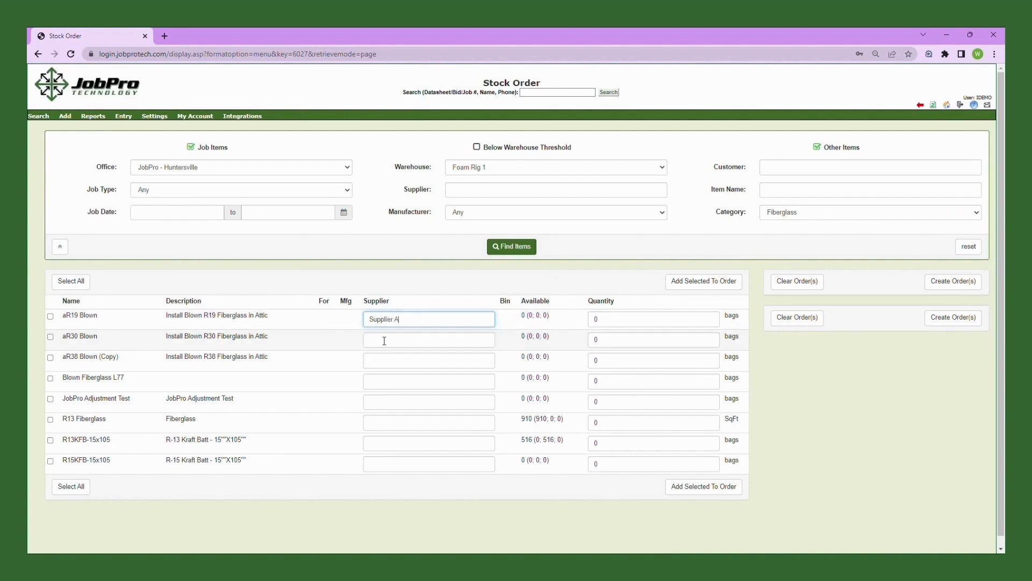
left_click(615, 323)
type("20")
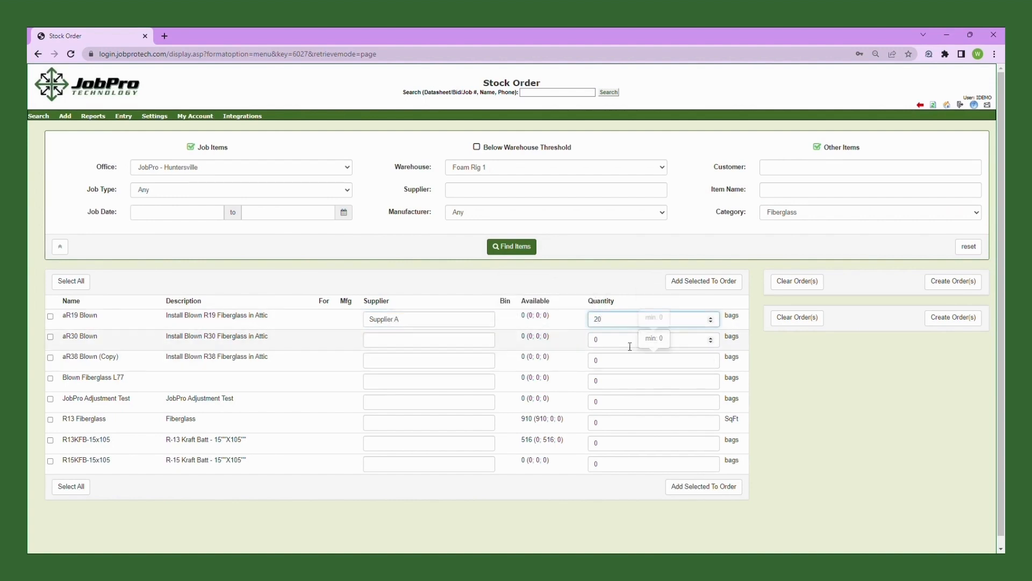
Step: Assign Supplier A to the aR30 Blown item and set its order quantity to 100 bags
left_click(420, 351)
type("Supplier A")
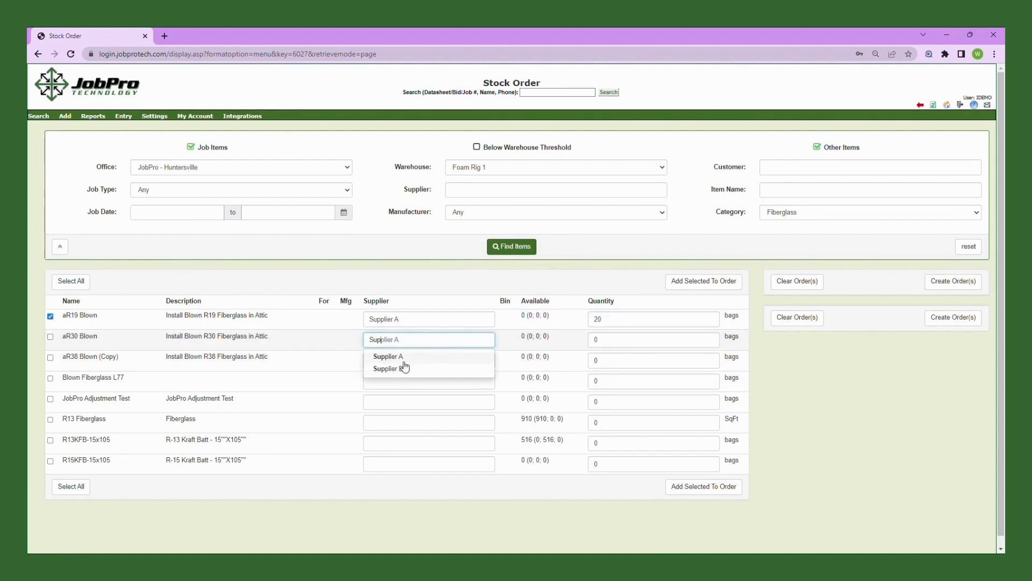
left_click(403, 358)
left_click(613, 346)
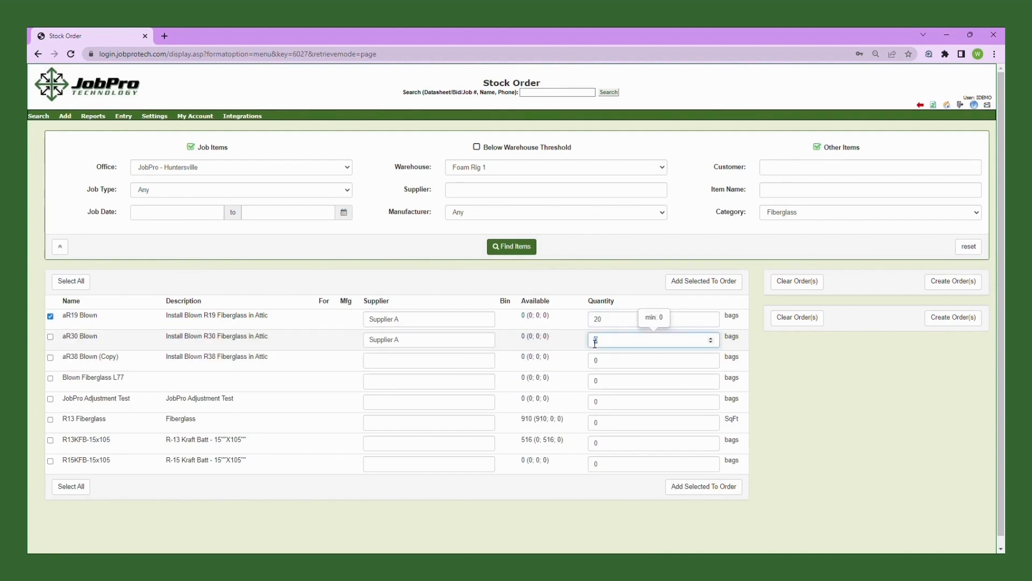
type("100")
Step: Create the Supplier A stock order from the selected items and open the new order
left_click(683, 291)
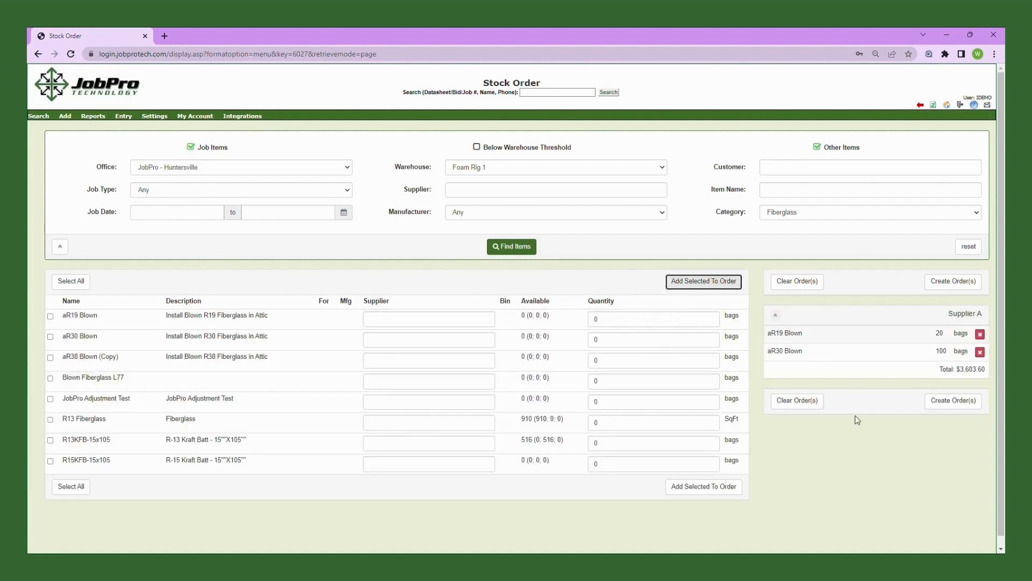
left_click(942, 402)
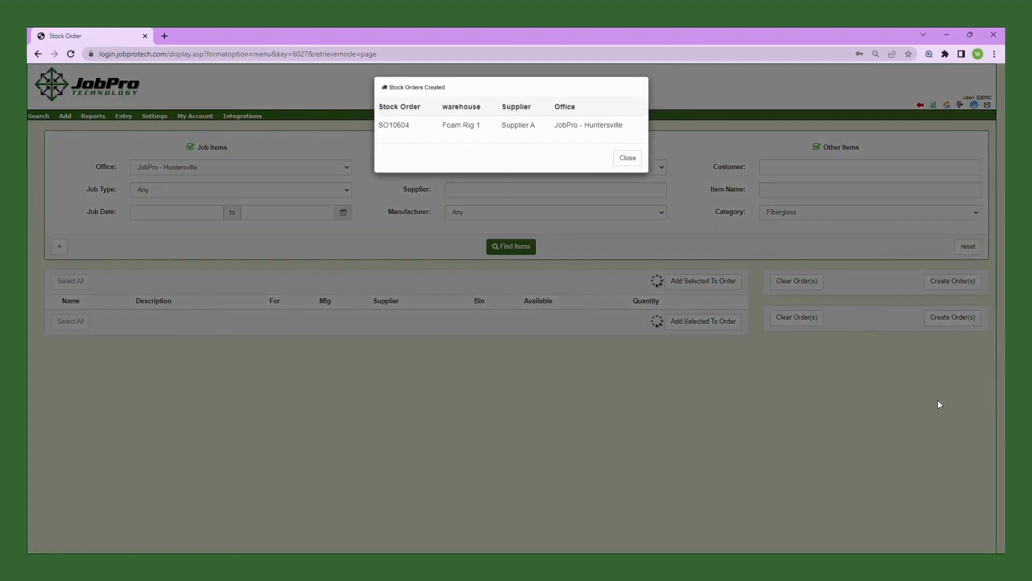
left_click(399, 129)
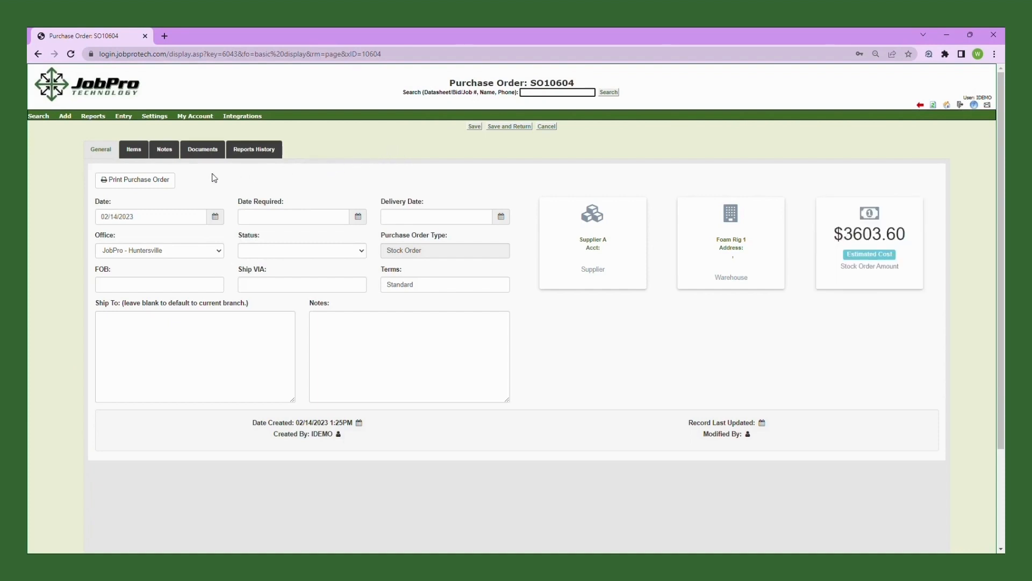
Step: Start receiving the order's items, with quantities of 20 for aR19 Blown and 100 for aR30 Blown
left_click(136, 155)
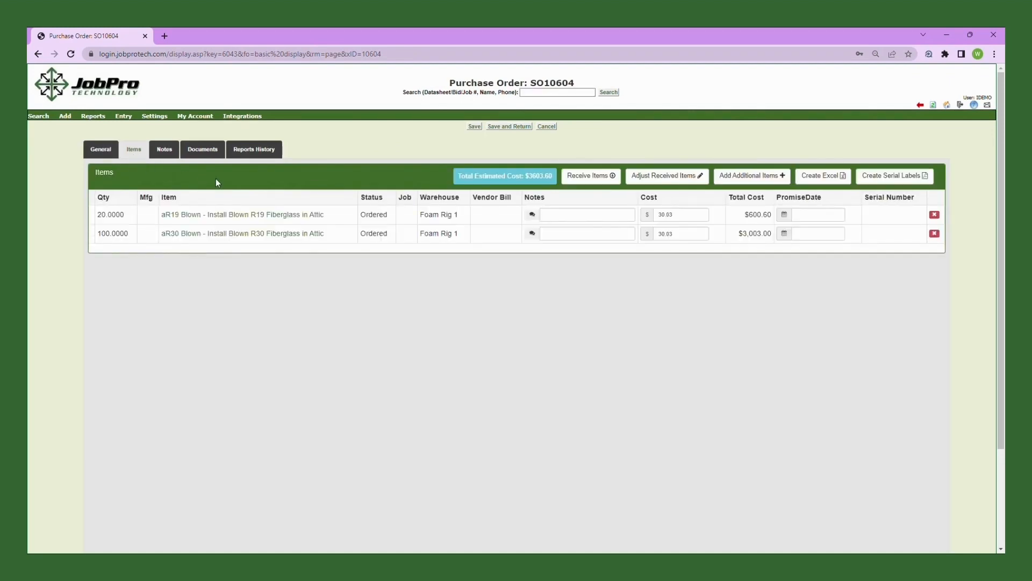
left_click(606, 178)
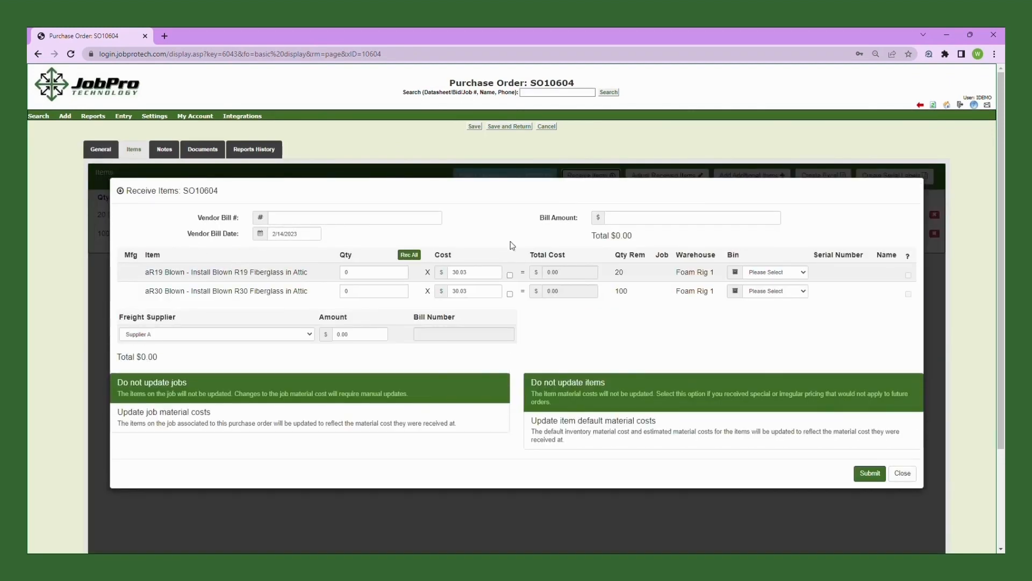
left_click(365, 280)
type("20")
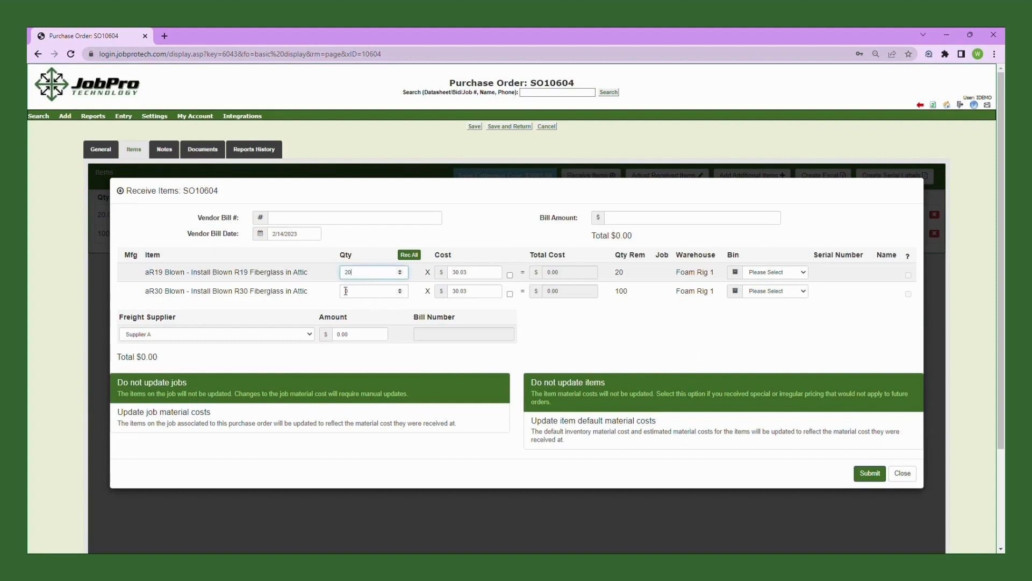
left_click(361, 293)
type("100.00")
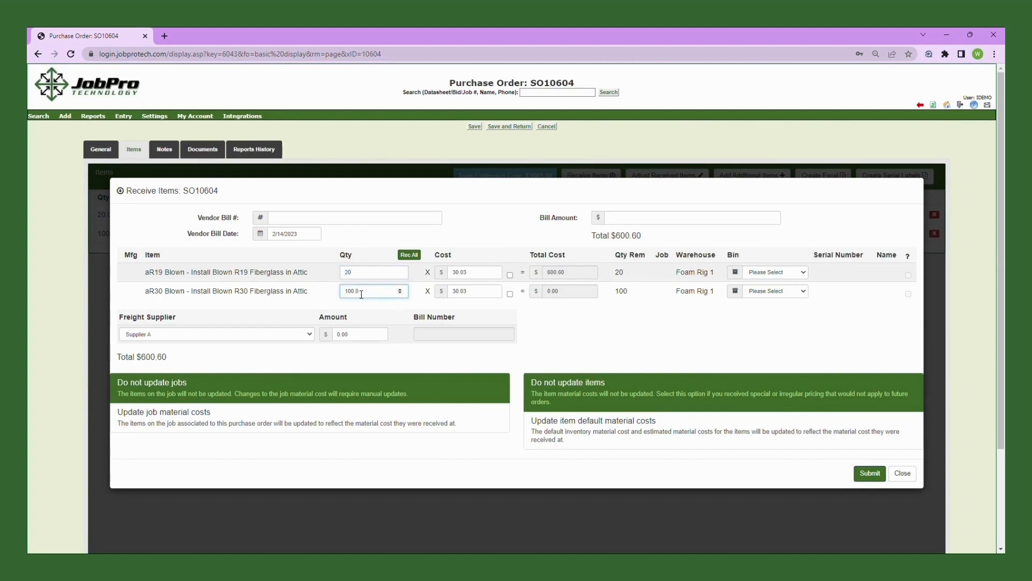
left_click(445, 242)
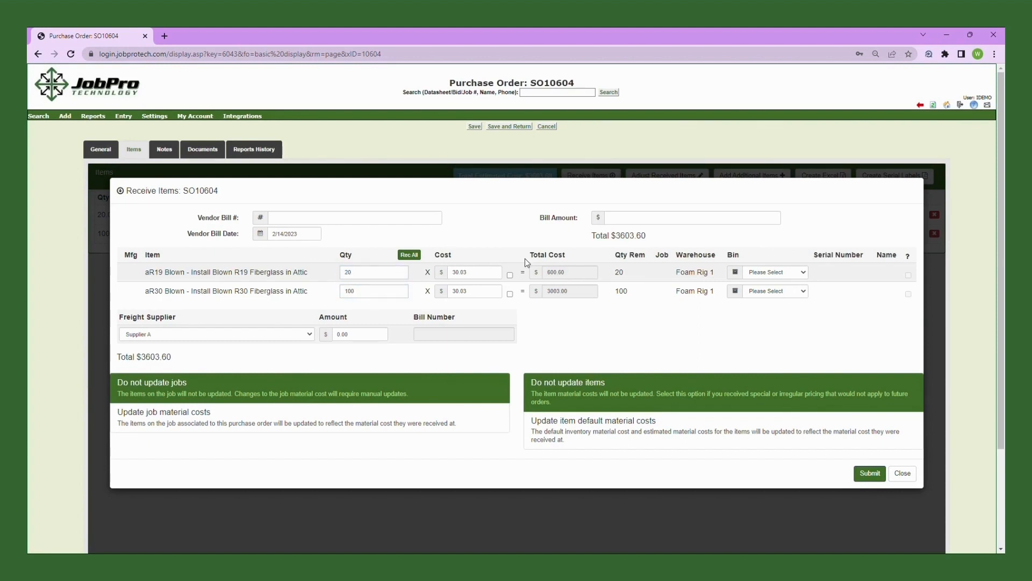
Step: Enter vendor bill number 12345 with a bill amount of 3603.60 and submit the receipt
left_click(296, 219)
type("12345")
left_click(708, 222)
type("3")
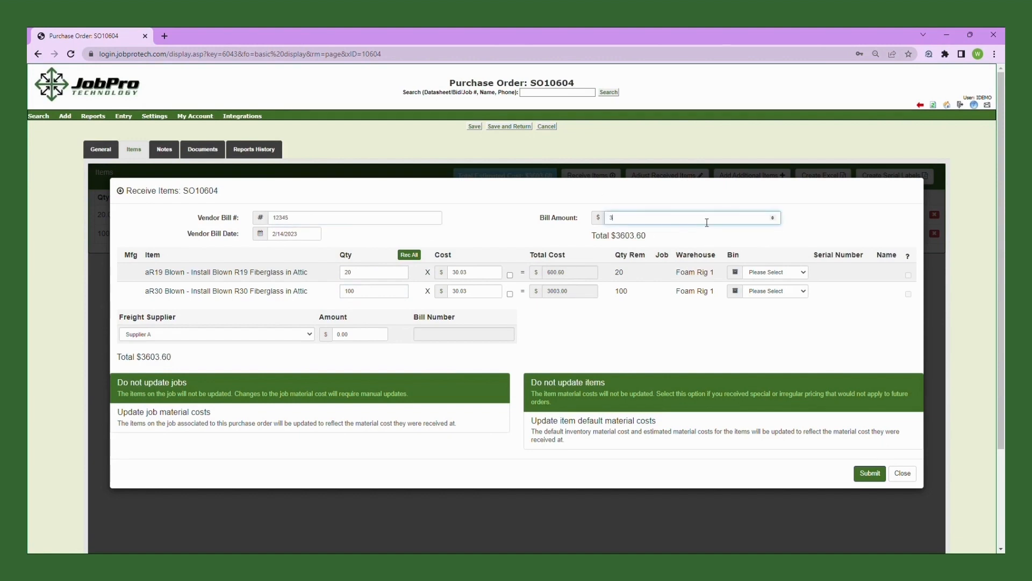
type("603.60")
left_click(875, 477)
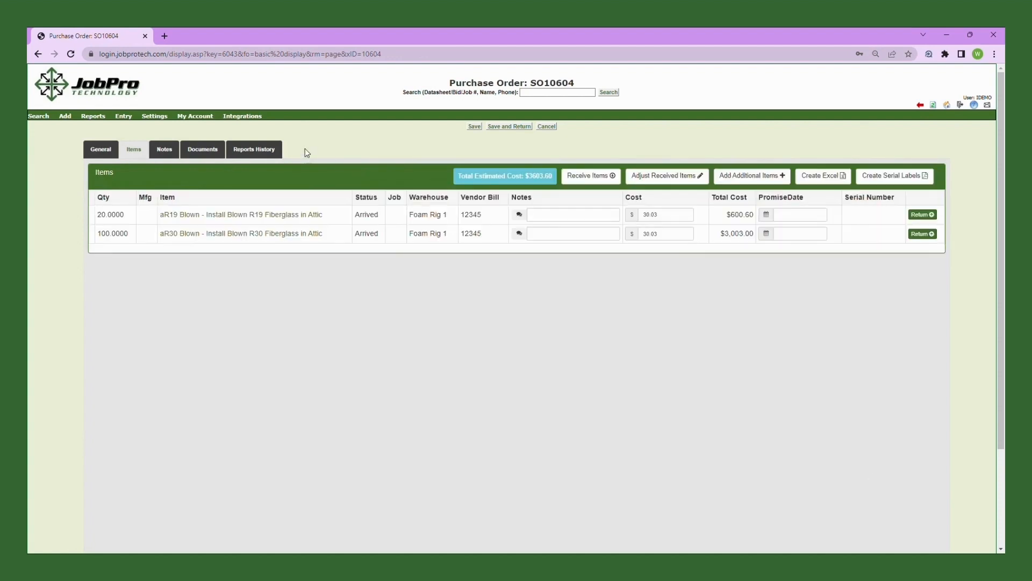
Step: Go to Daily Inventory Management and open the material list of Foam Rig 2 for 02/14/2023
mouse_move(125, 119)
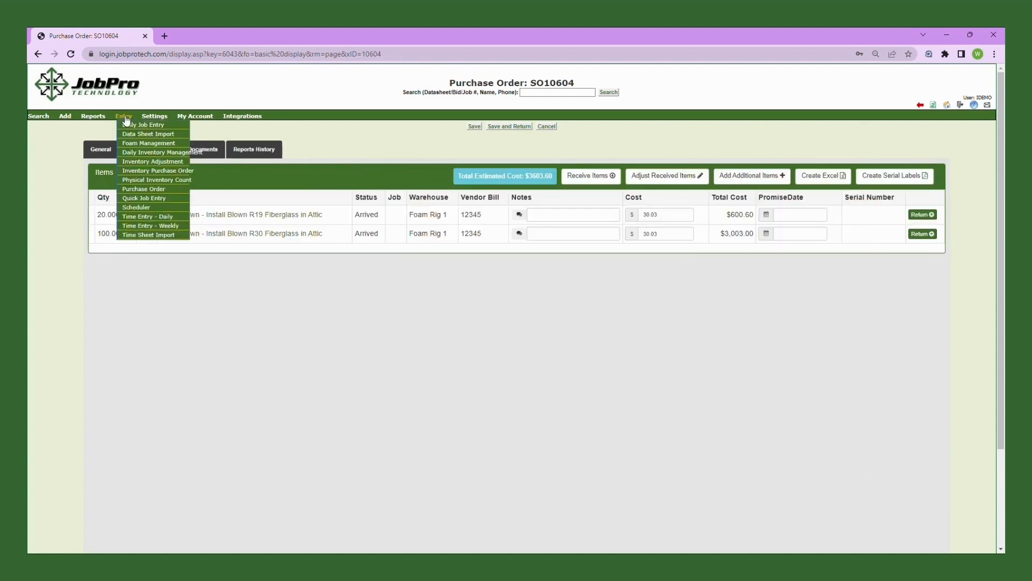
left_click(139, 153)
scroll(185, 139, "down", 1)
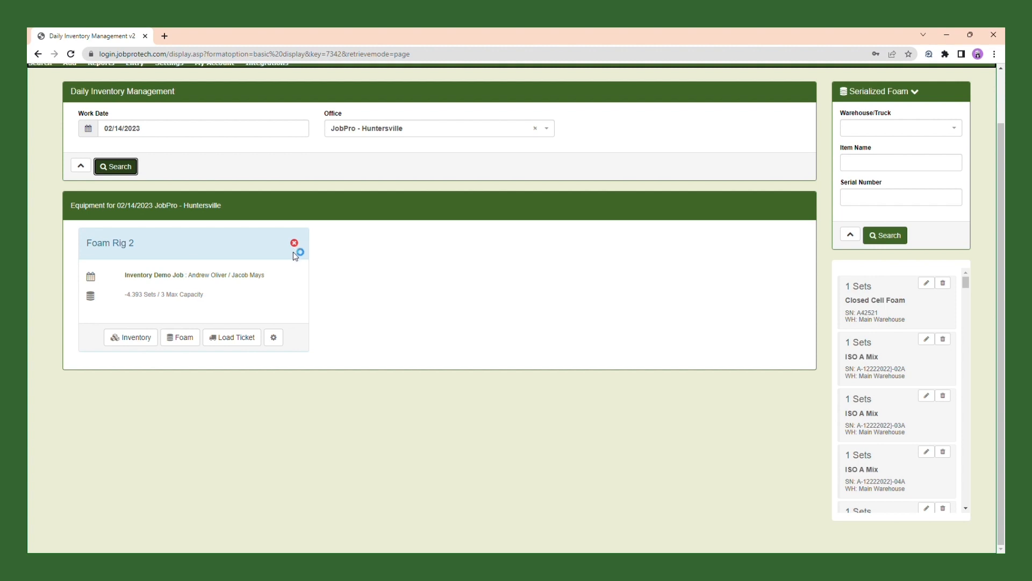
left_click(132, 243)
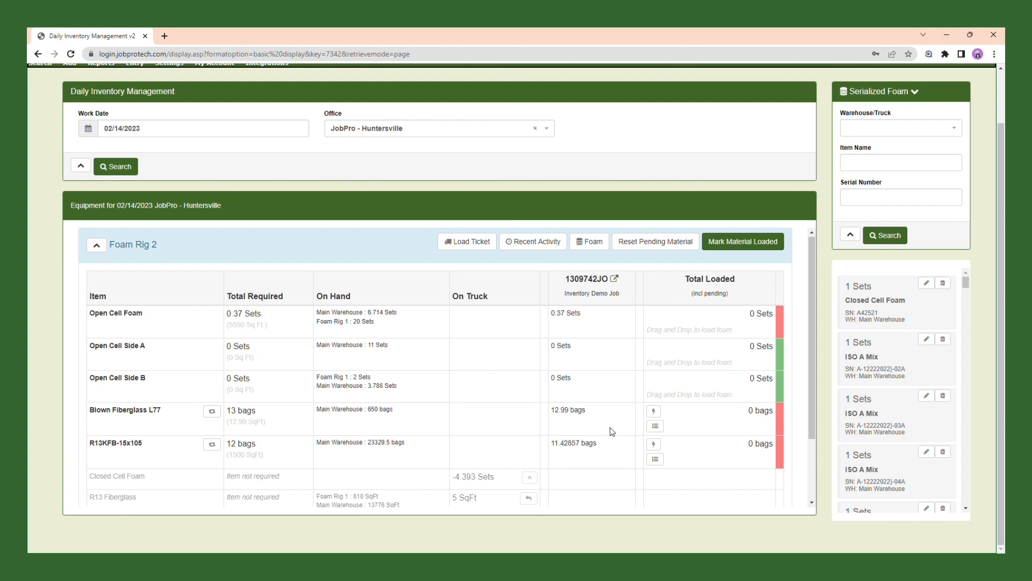
Step: Add the full required Blown Fiberglass L77 quantity and 13 bags of R13KFB-15x105 from Main Warehouse as pending material for Foam Rig 2
scroll(611, 430, "down", 1)
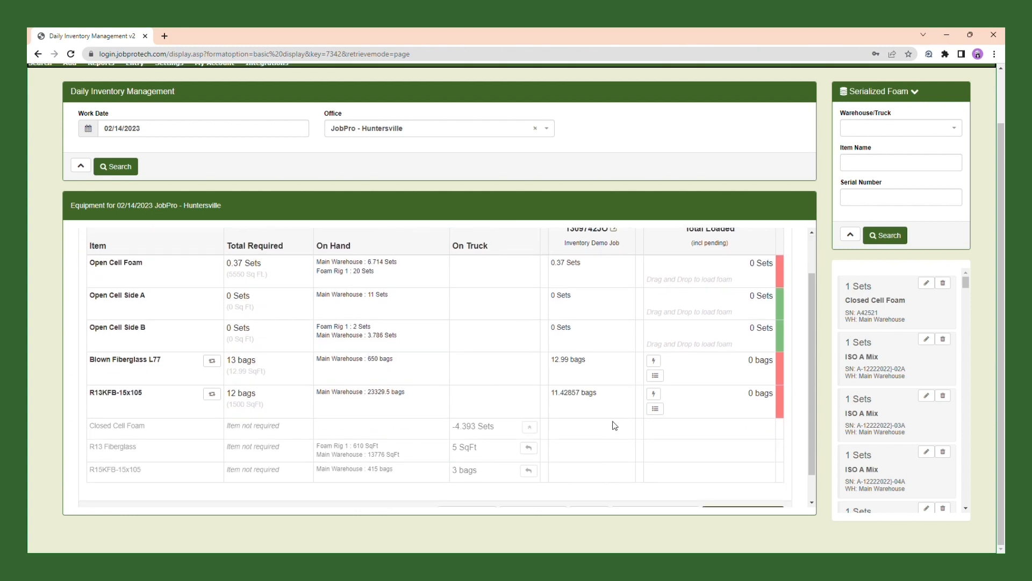
left_click(654, 361)
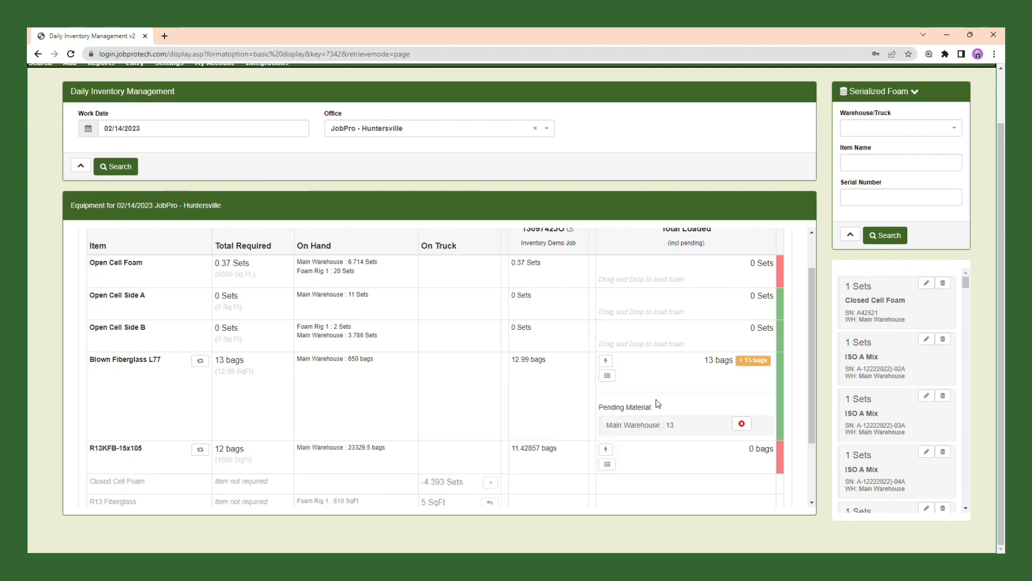
left_click(608, 464)
double_click(615, 231)
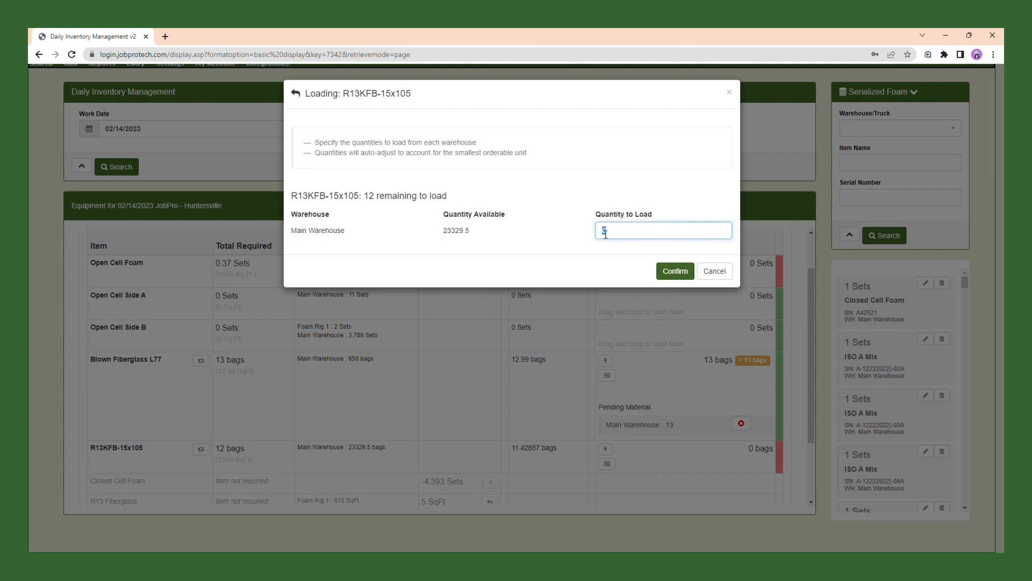
type("13")
left_click(677, 272)
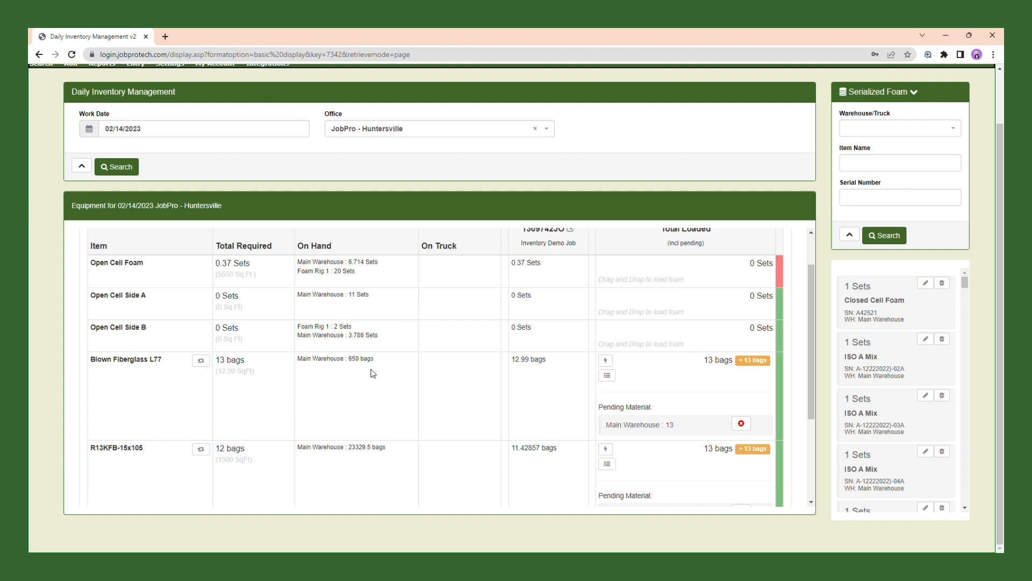
Step: Review the alternates for Blown Fiberglass L77 and the swap options for aR30 Blown without swapping
left_click(201, 363)
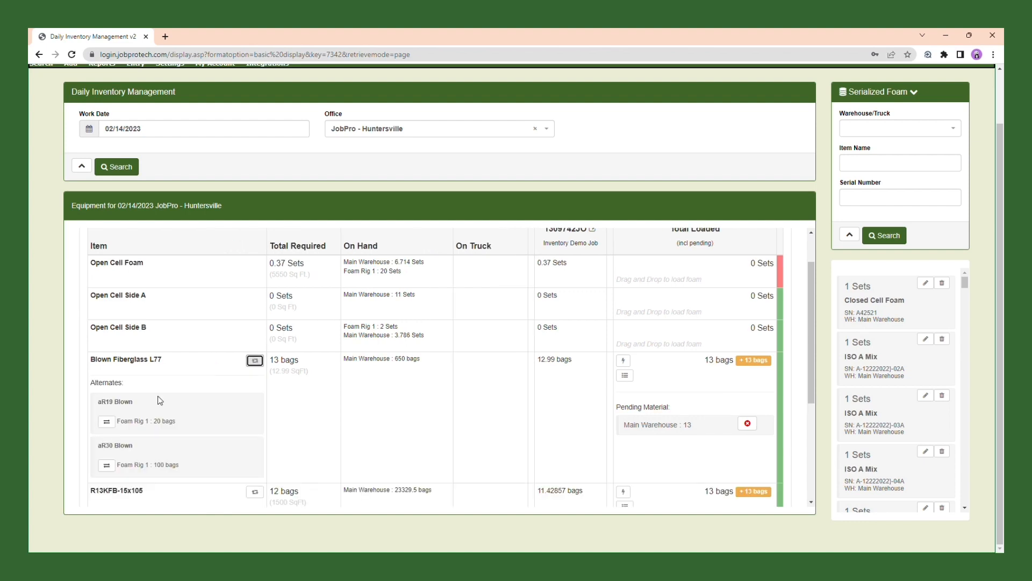
left_click(107, 465)
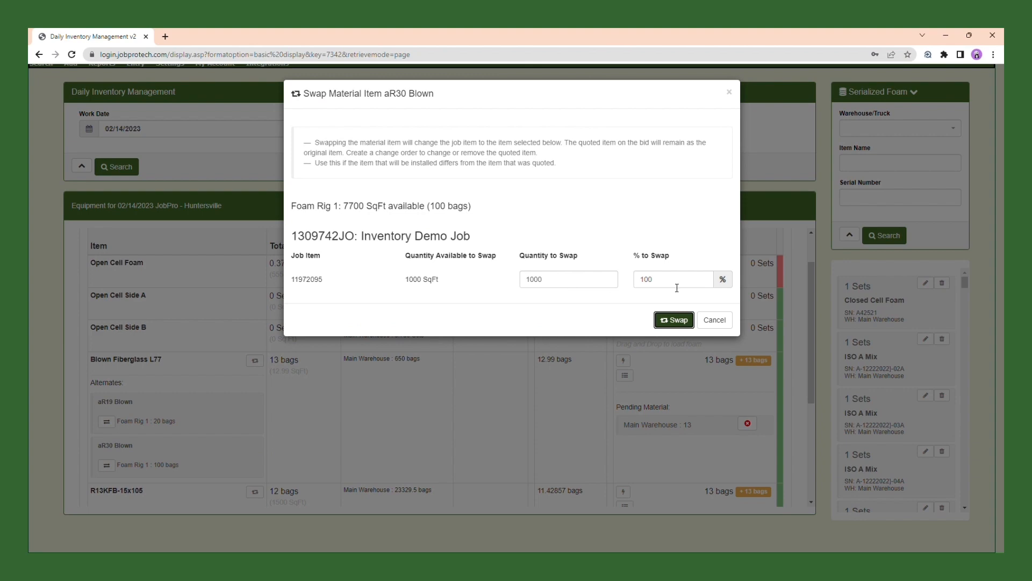
left_click(721, 324)
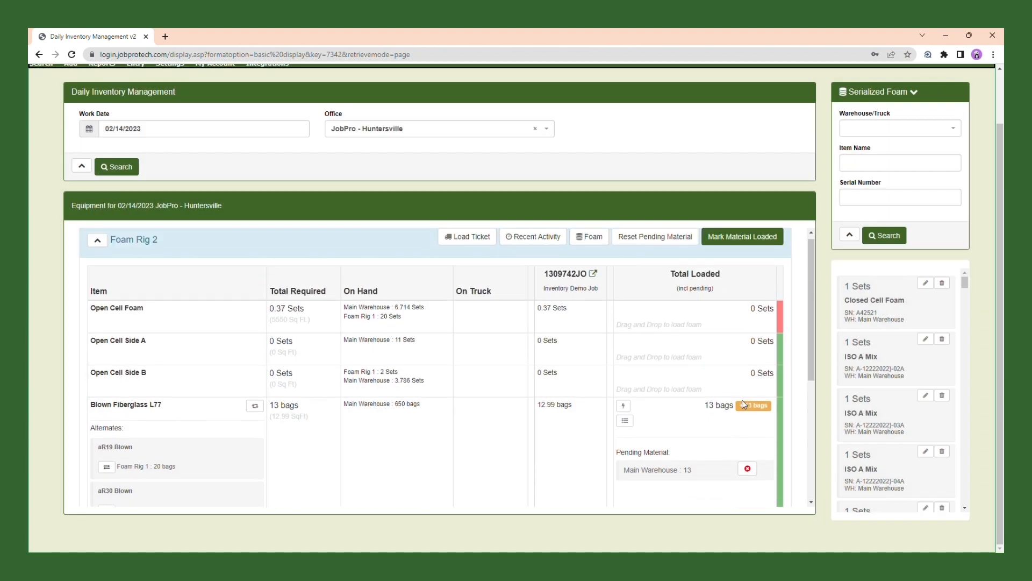
Step: Mark the pending material on Foam Rig 2 as loaded and confirm
scroll(747, 400, "up", 5)
left_click(745, 293)
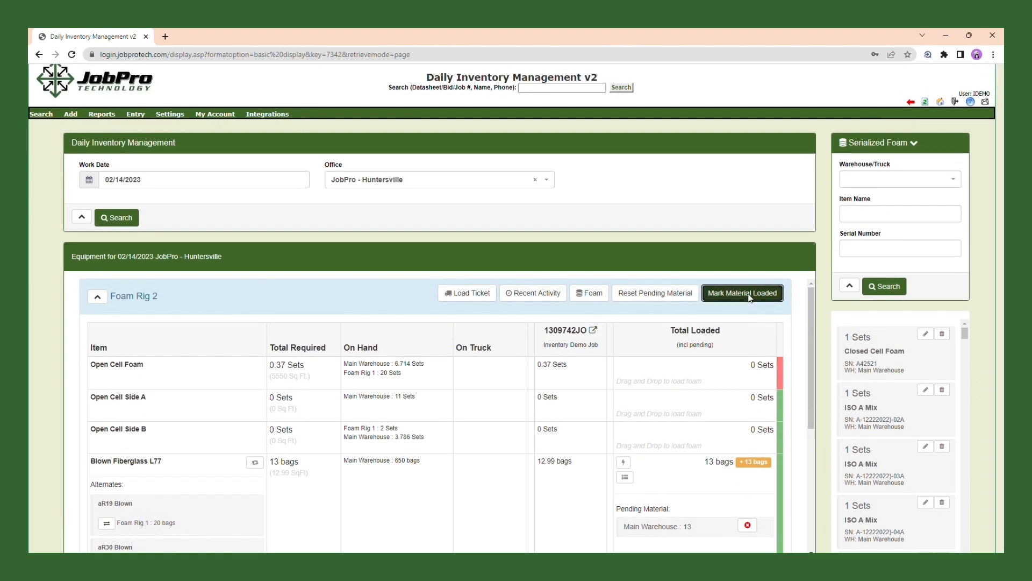
left_click(644, 151)
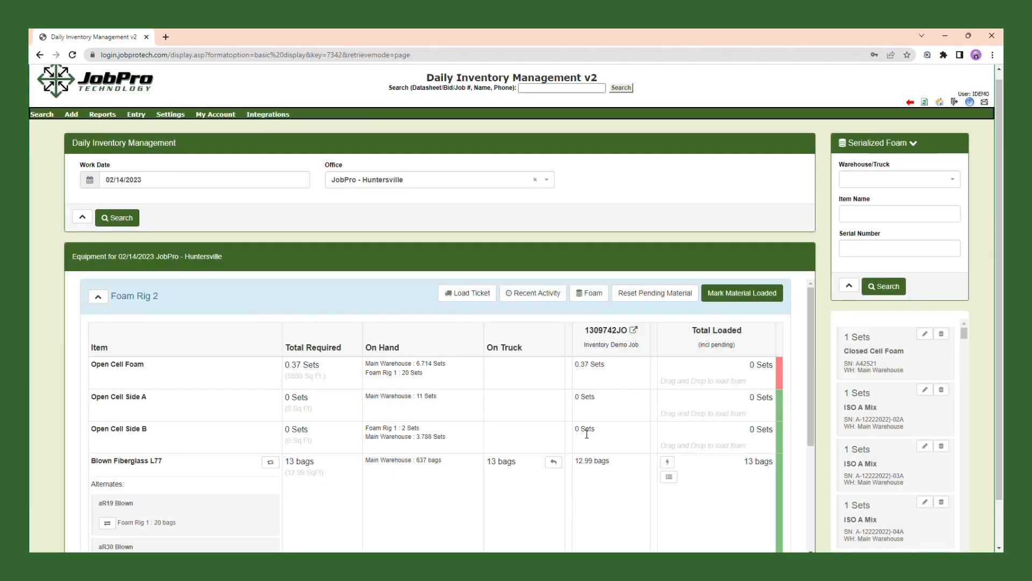
Step: Open the Inventory Demo Job from the Foam Rig 2 list and show its job processing materials
left_click(634, 329)
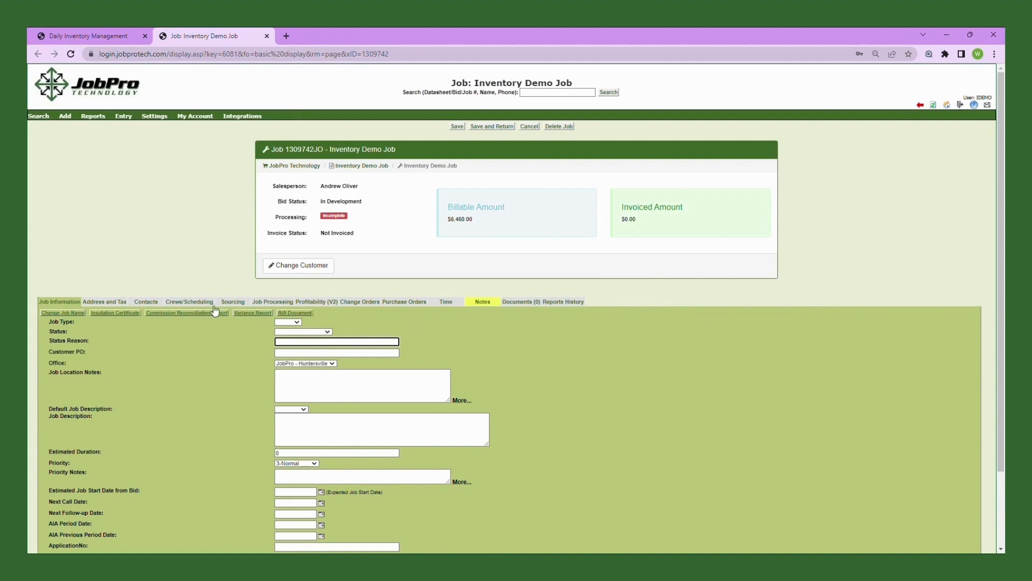
left_click(264, 303)
scroll(449, 382, "down", 3)
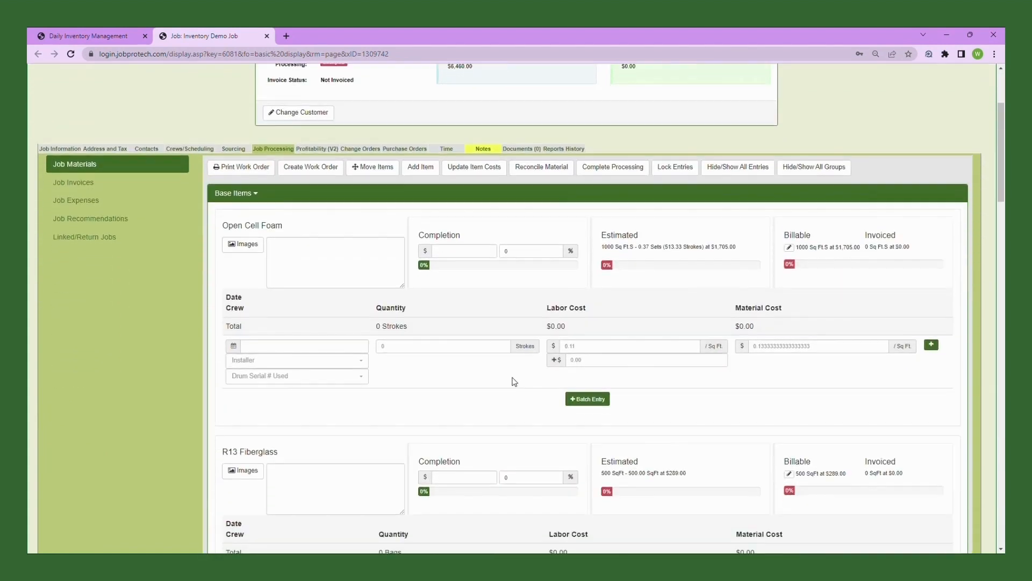
Step: Record 5 bags used for the 500 SqFt R13 Fiberglass item, dated 2/14/2023, with the Foam Rig 2 crew as installer
scroll(430, 390, "down", 4)
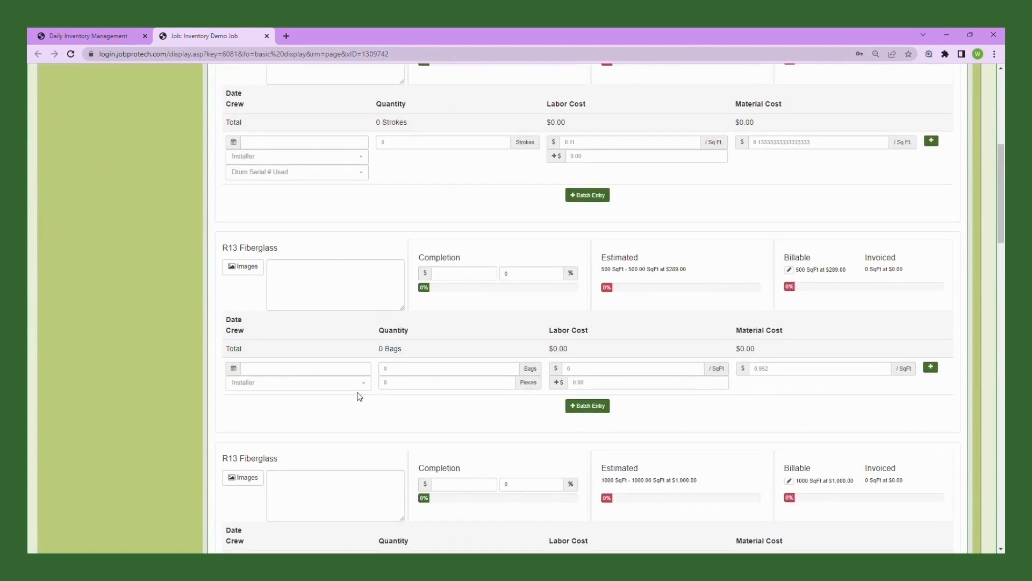
left_click(233, 369)
left_click(275, 443)
left_click(292, 383)
left_click(292, 399)
left_click(470, 370)
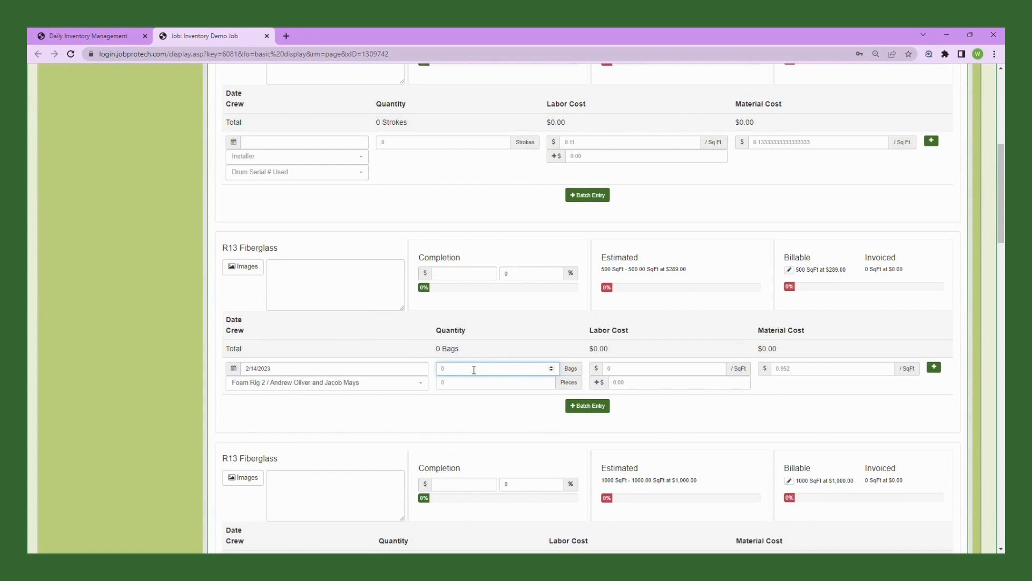
type("5")
left_click(934, 368)
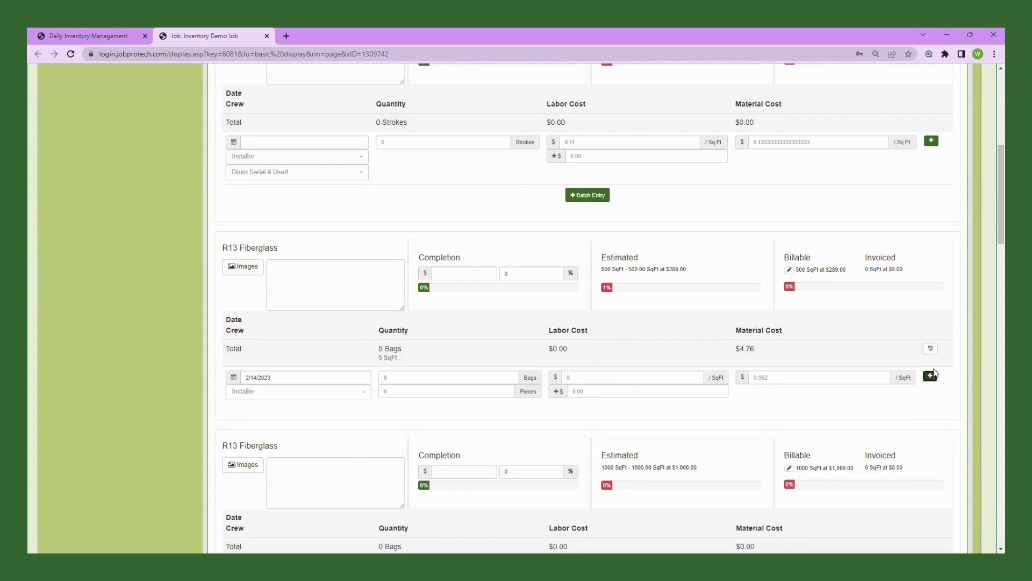
Step: Record 10 bags used for Blown Fiberglass L77, dated 2/14/2023, with the Foam Rig 2 crew as installer
scroll(542, 422, "down", 5)
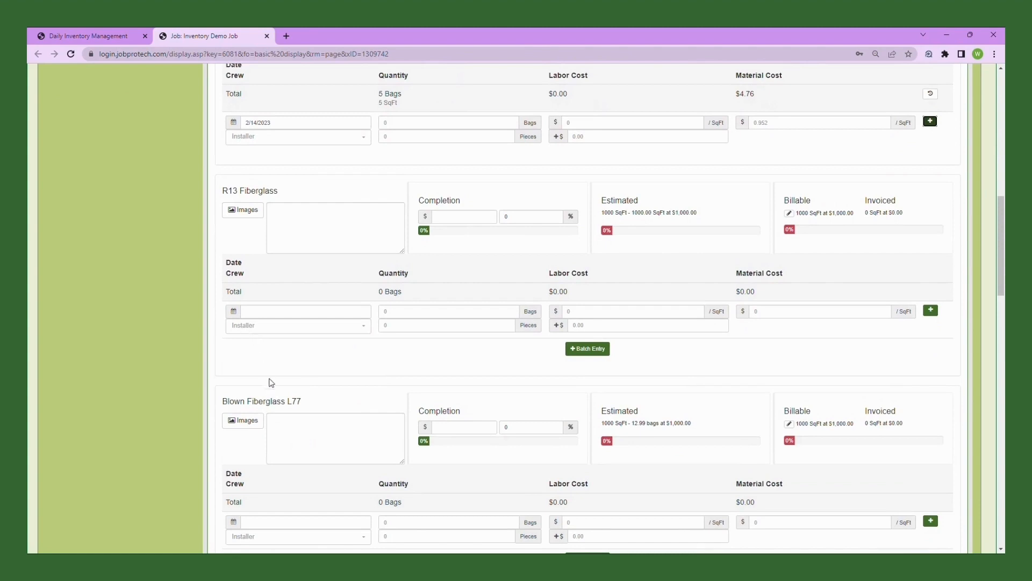
scroll(271, 382, "down", 3)
left_click(235, 369)
left_click(272, 441)
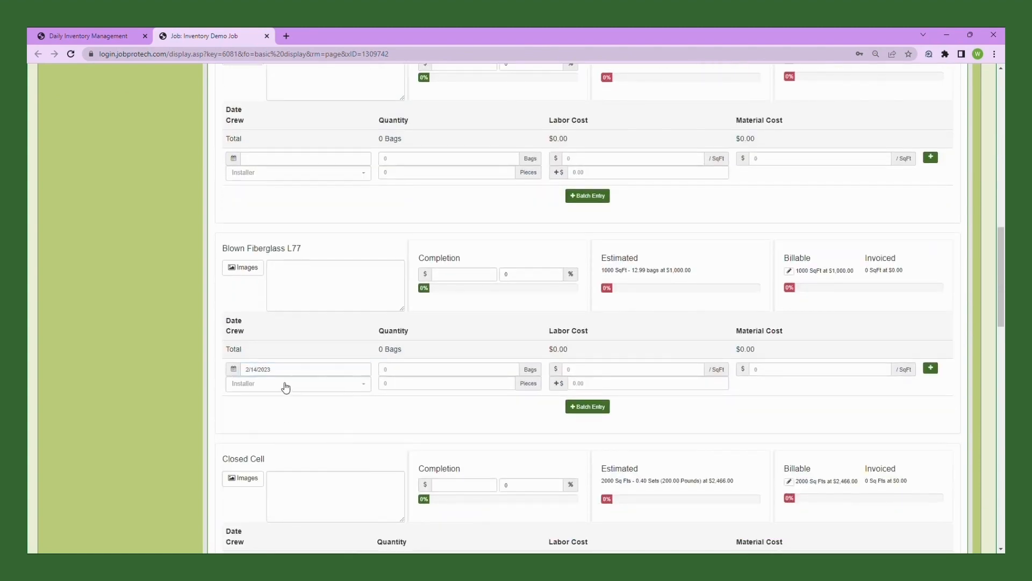
left_click(285, 383)
left_click(293, 397)
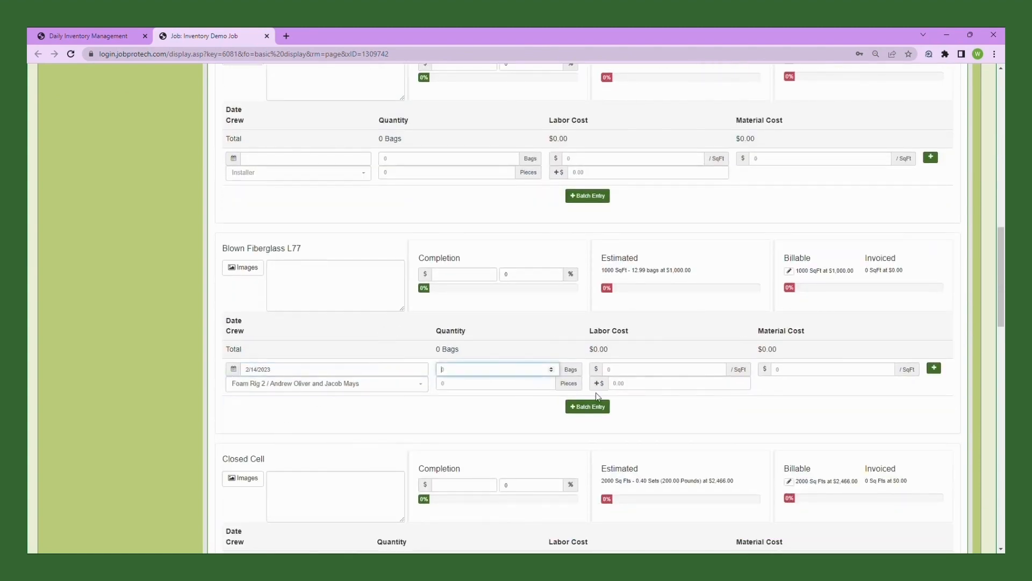
type("10")
left_click(934, 368)
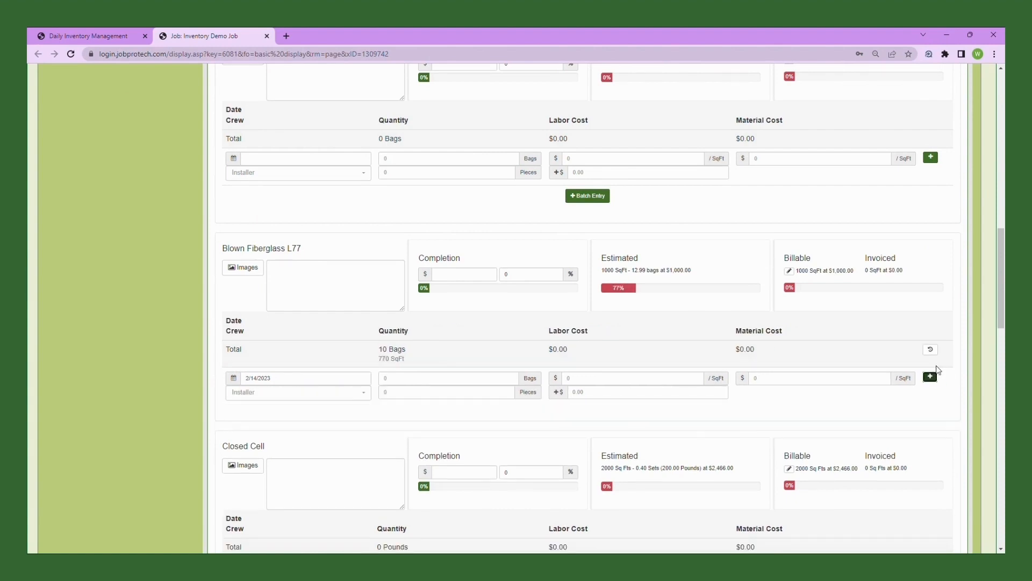
Step: Return to Daily Inventory Management and expand the Foam Rig 2 material list
scroll(728, 379, "down", 1)
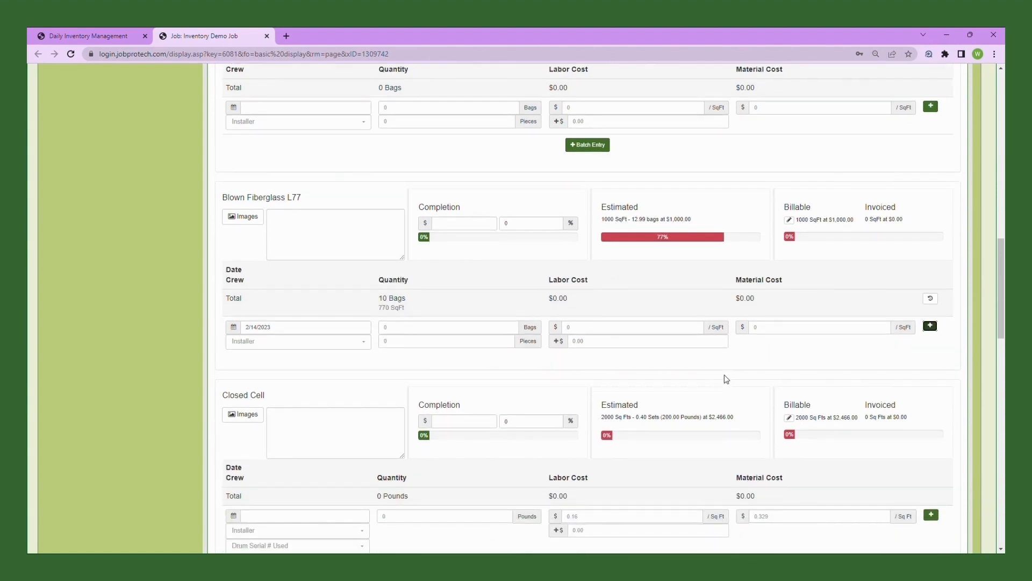
scroll(726, 379, "up", 15)
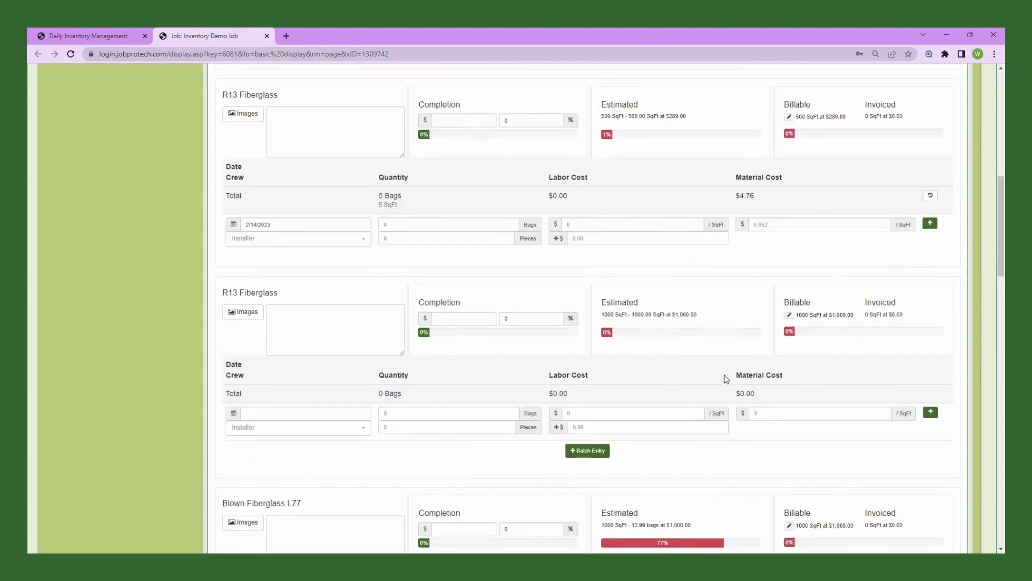
scroll(282, 182, "up", 3)
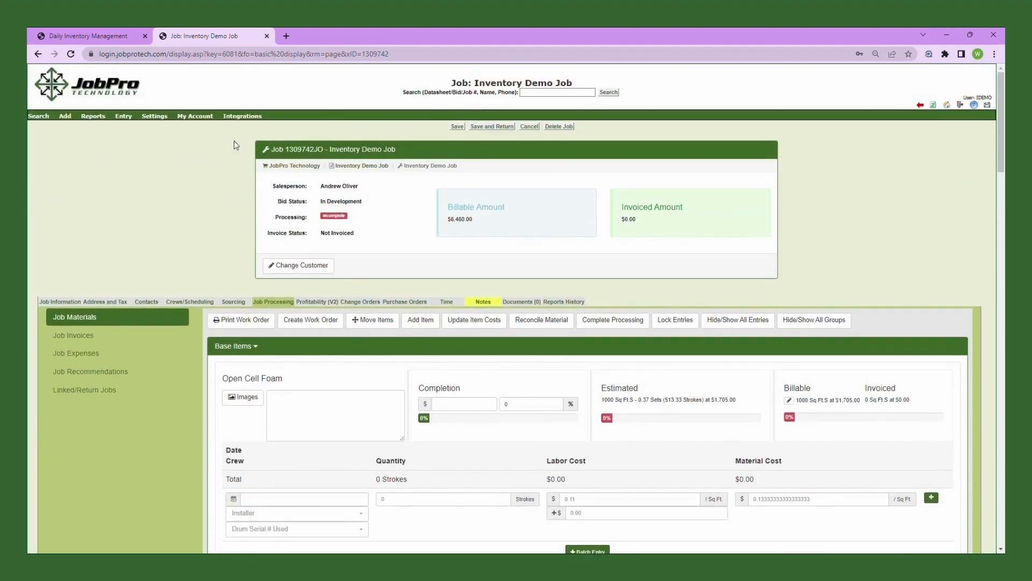
mouse_move(133, 124)
left_click(156, 152)
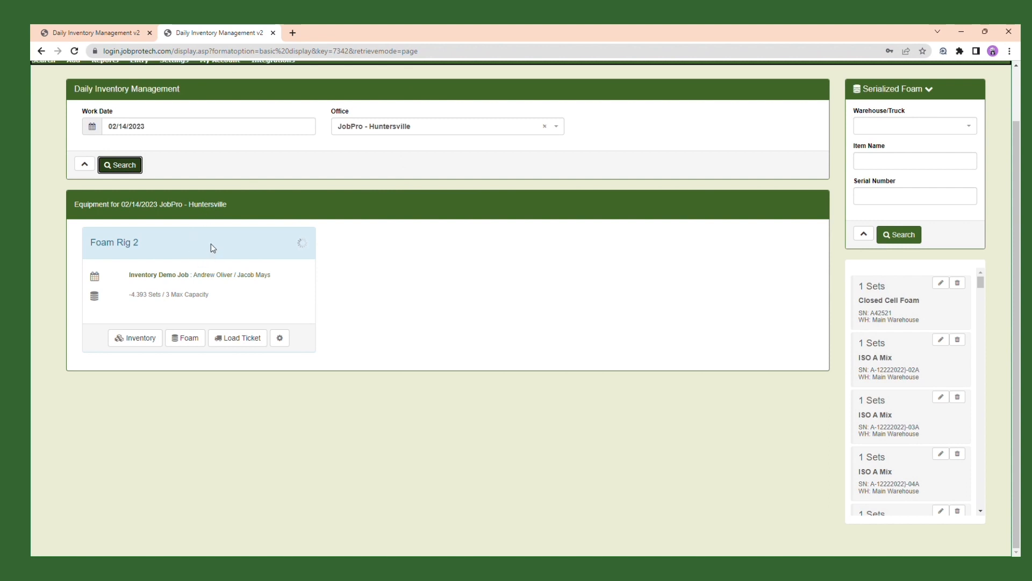
left_click(201, 246)
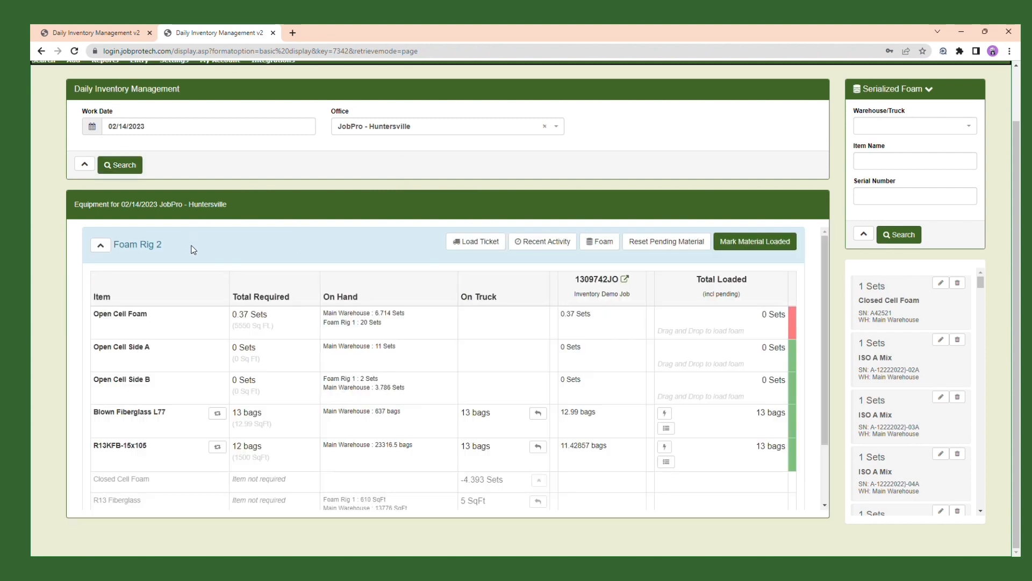
Step: Open the return or waste form for Foam Rig 2's Blown Fiberglass L77 and choose Inventory Demo Job as the job
left_click(538, 413)
left_click(643, 228)
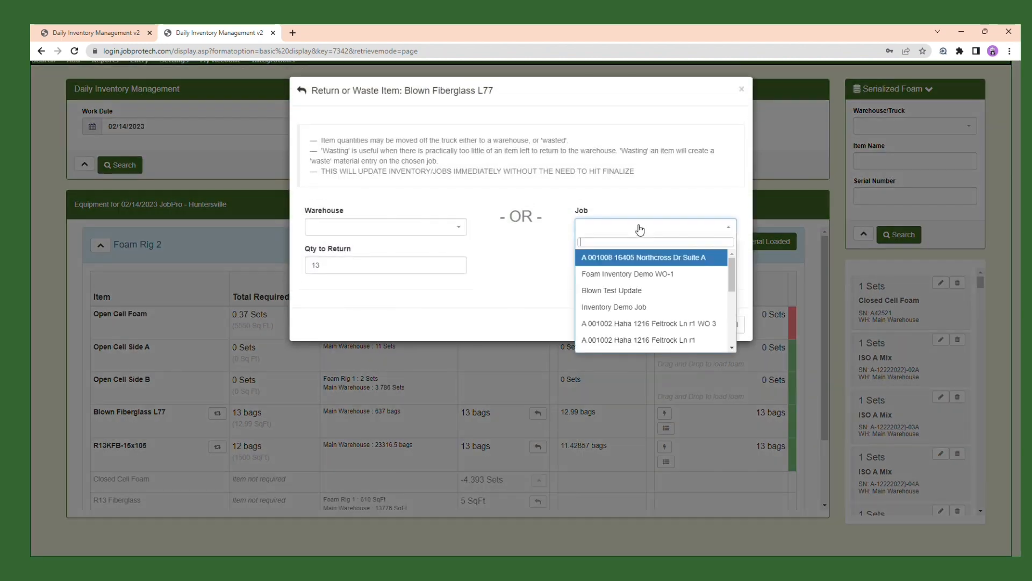
type("inventory")
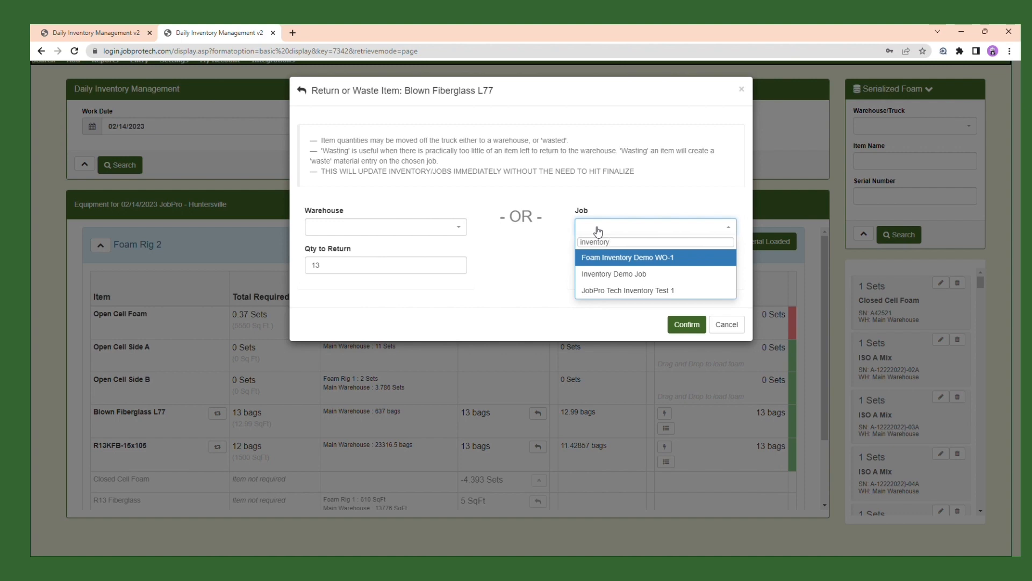
left_click(602, 275)
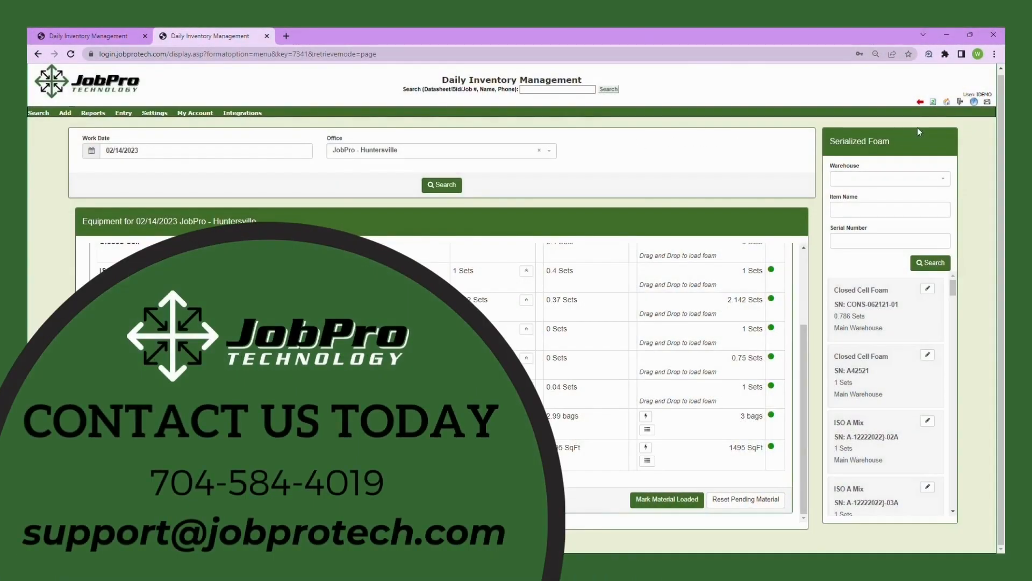
Step: Go back to the dashboard
left_click(946, 101)
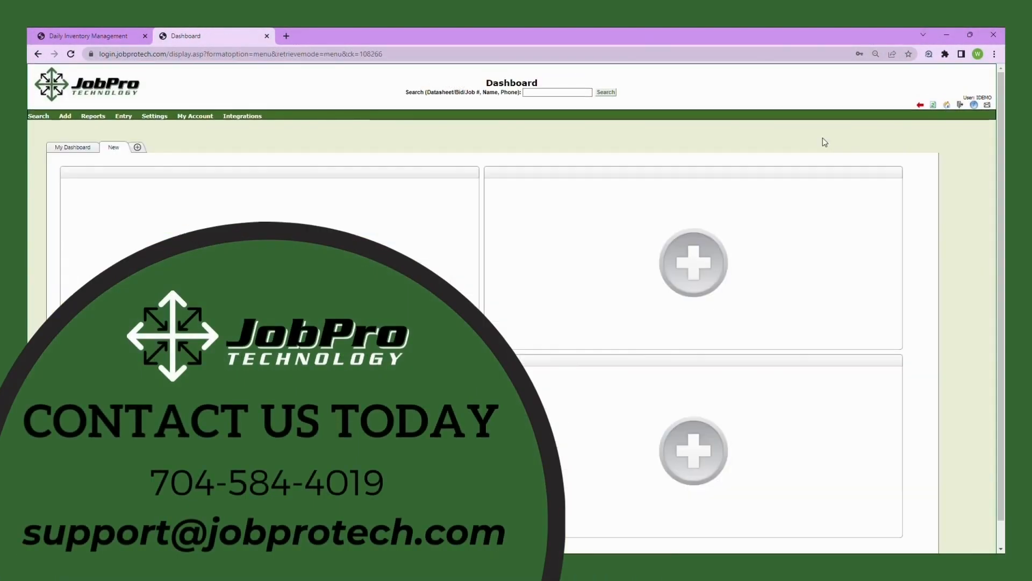